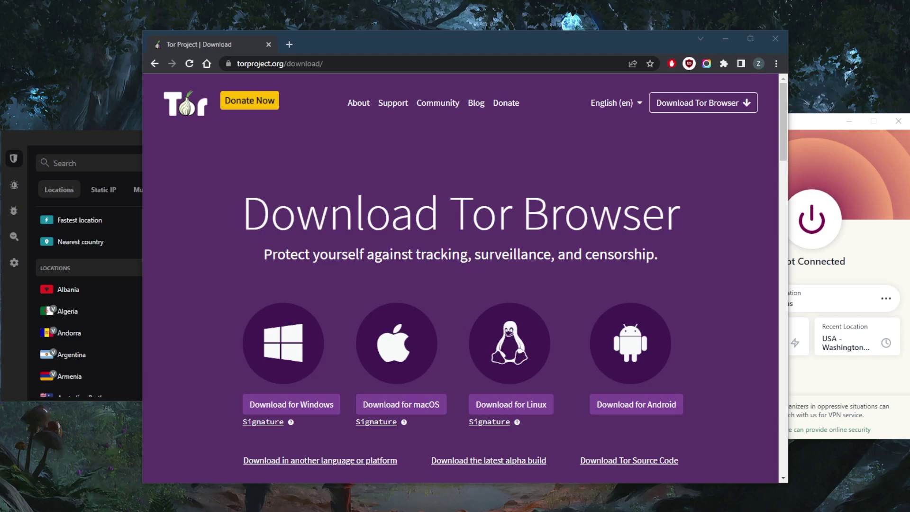
# Step: Scroll up and down through the page in the browser window
pyautogui.click(324, 106)
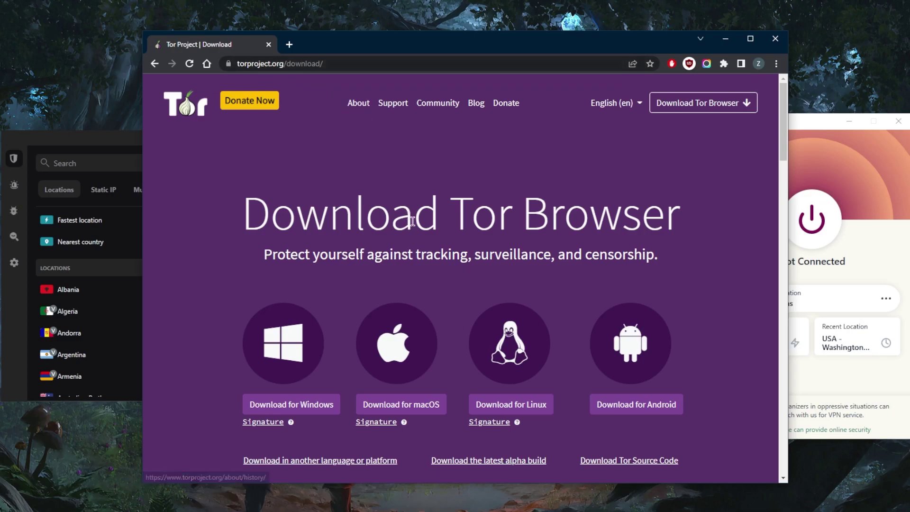
pyautogui.scroll(-2, 355, 346)
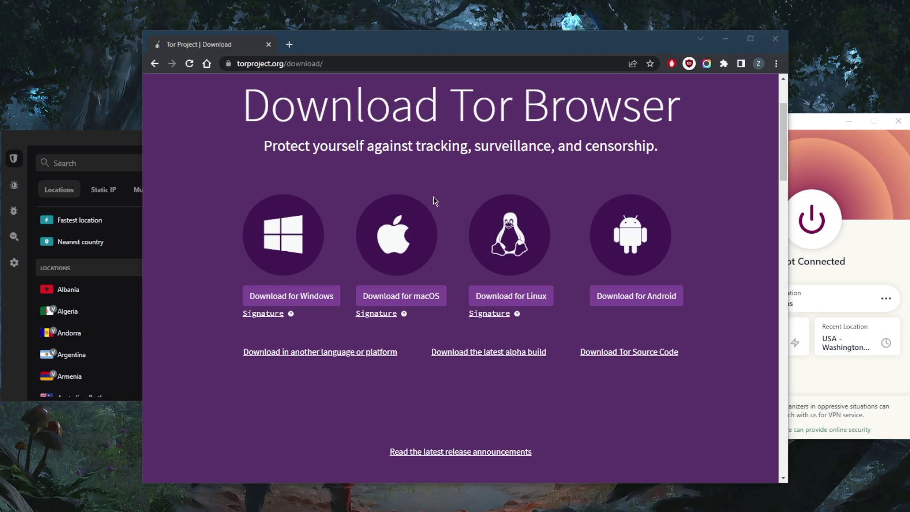
pyautogui.scroll(1, 433, 198)
pyautogui.scroll(1, 433, 200)
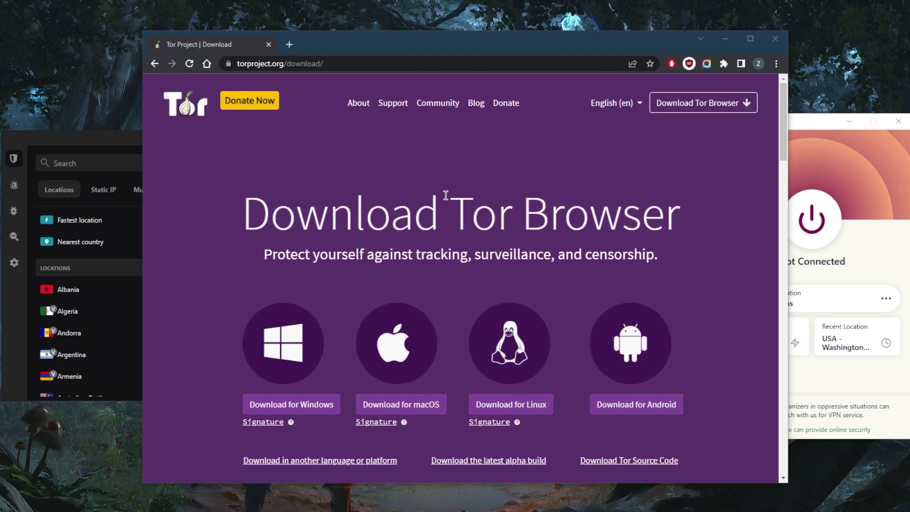
pyautogui.scroll(-2, 445, 195)
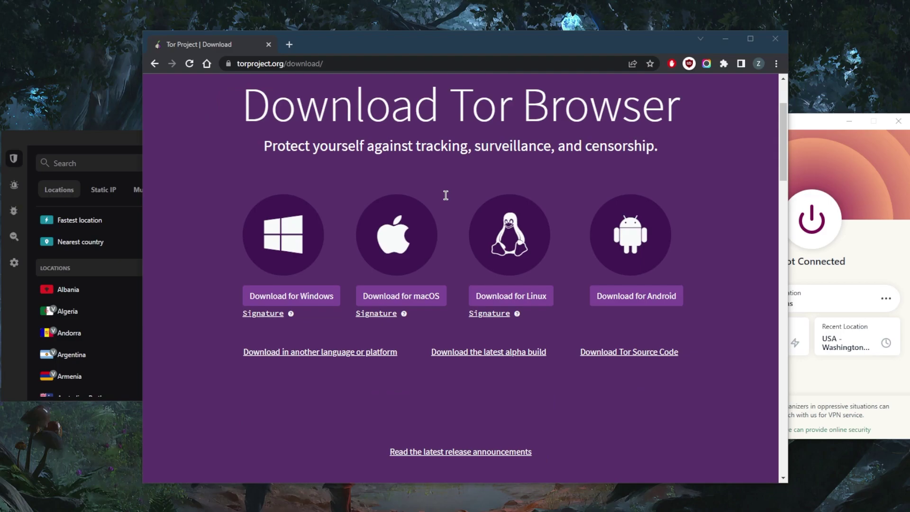
pyautogui.scroll(2, 445, 195)
pyautogui.scroll(-1, 446, 195)
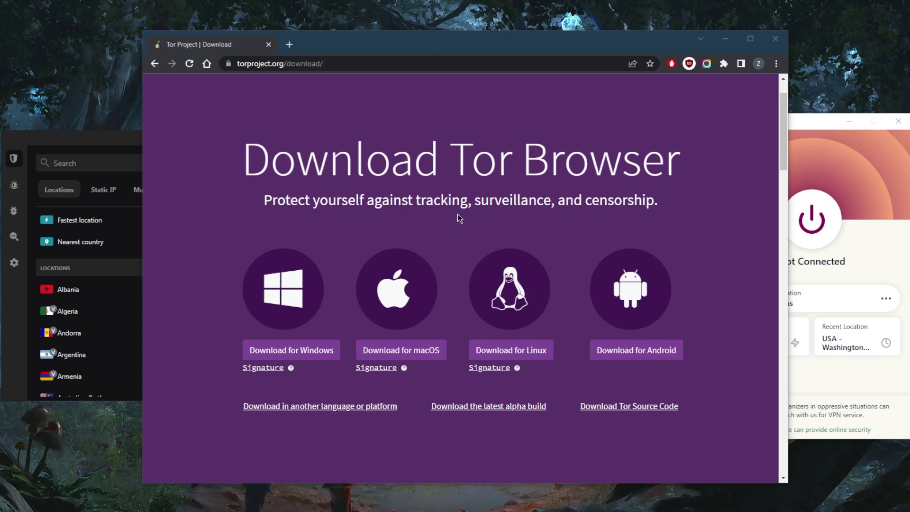
pyautogui.scroll(2, 459, 218)
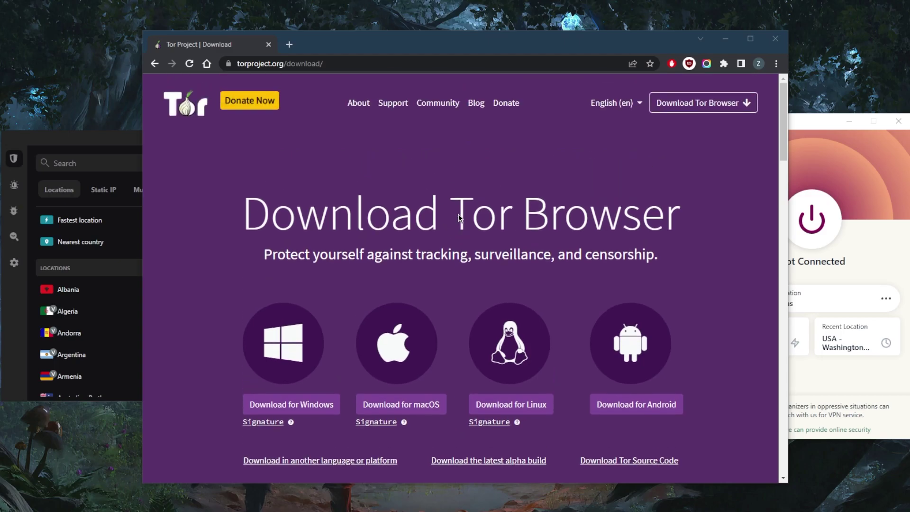
pyautogui.scroll(-2, 459, 218)
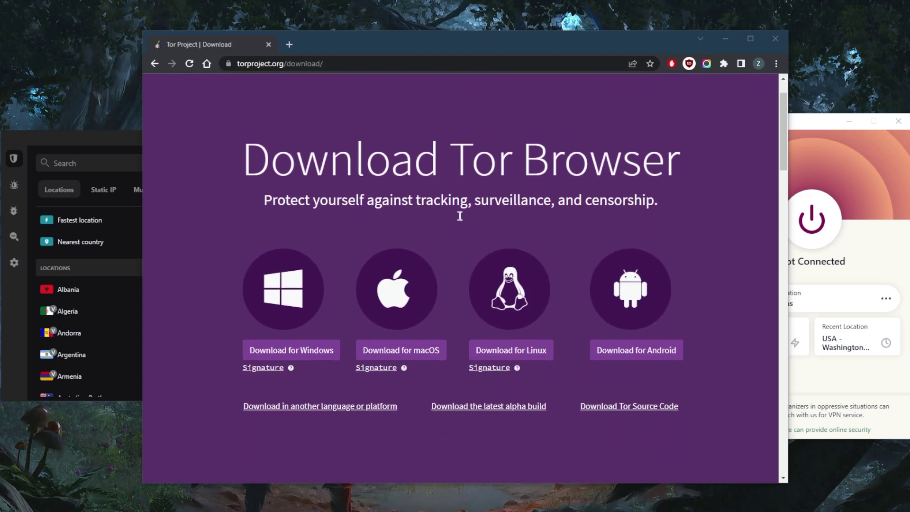
pyautogui.click(762, 49)
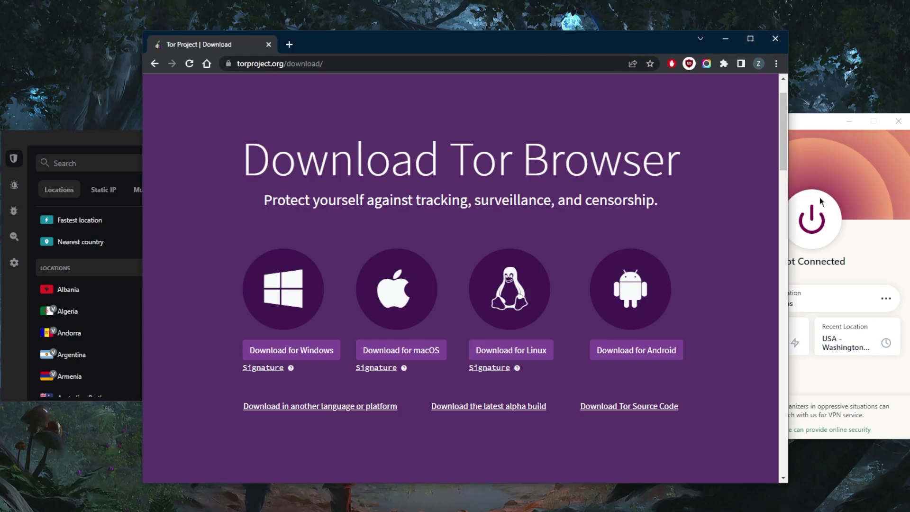
# Step: Bring ExpressVPN, then NordVPN with its server list, to the front
pyautogui.click(857, 181)
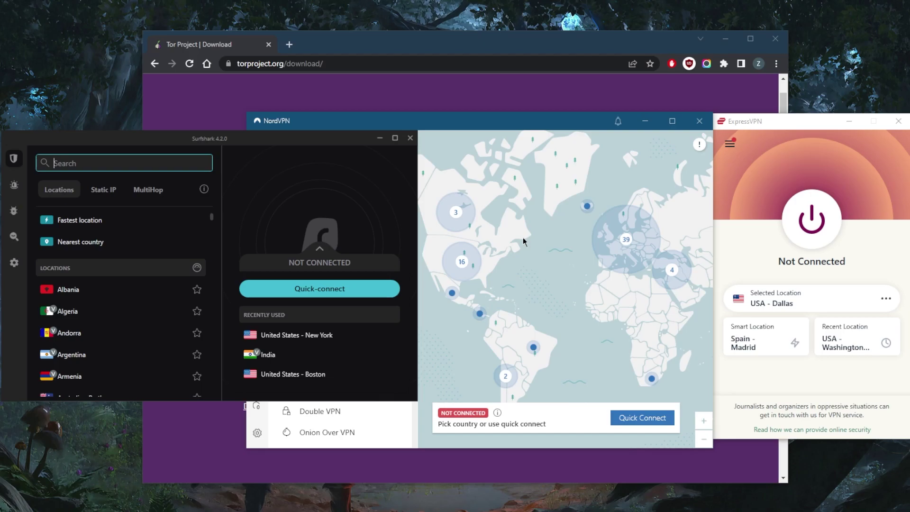
pyautogui.click(532, 240)
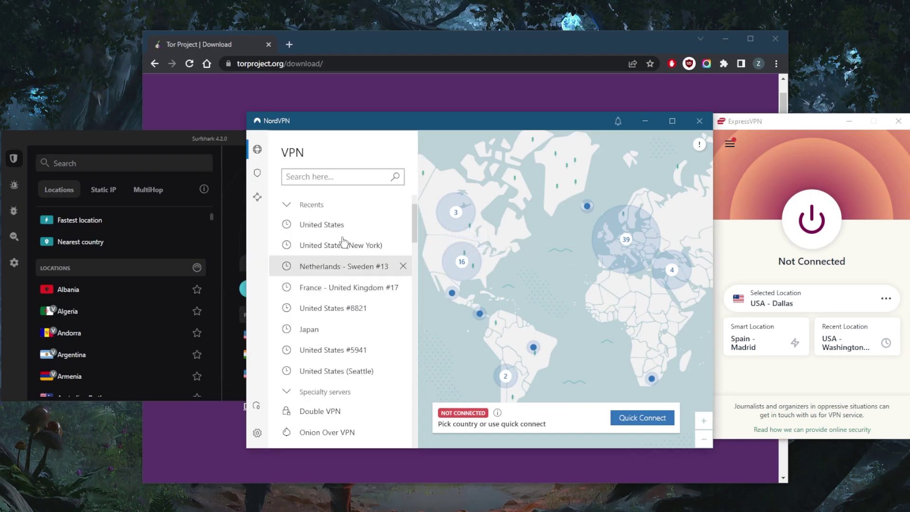
pyautogui.scroll(-1, 353, 275)
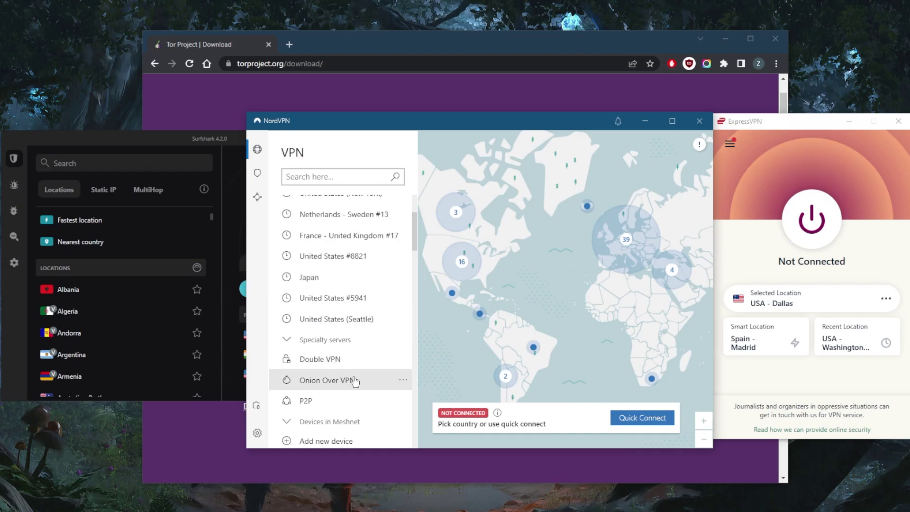
# Step: In Onion Over VPN options, choose Netherlands and review its available servers
pyautogui.click(403, 383)
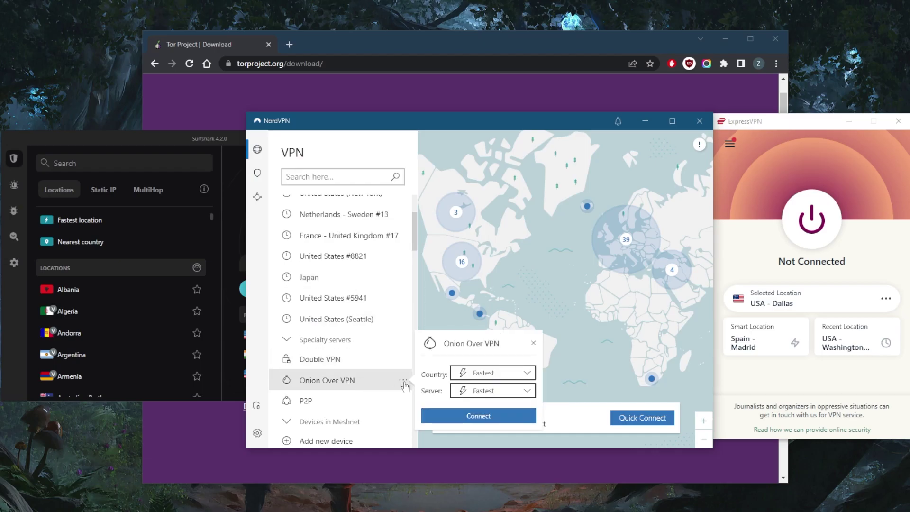
pyautogui.click(501, 374)
pyautogui.click(487, 409)
pyautogui.click(501, 374)
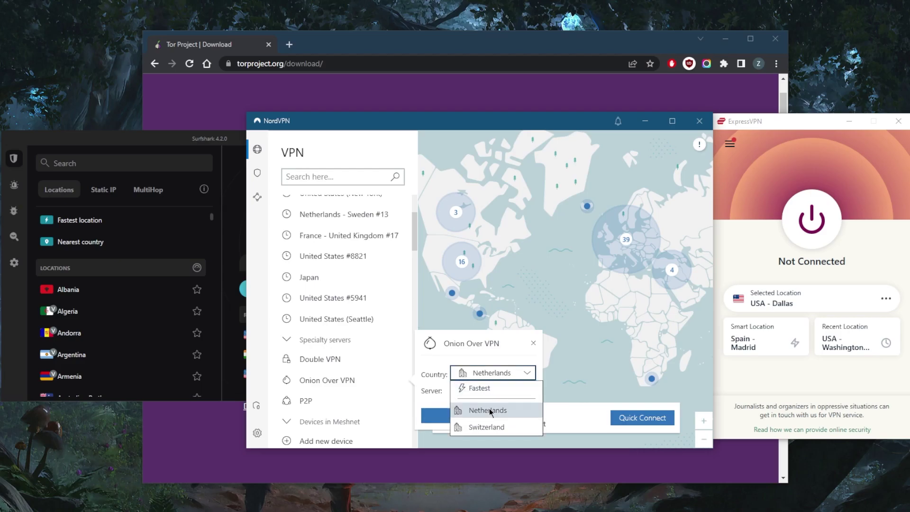
pyautogui.click(489, 408)
pyautogui.click(497, 396)
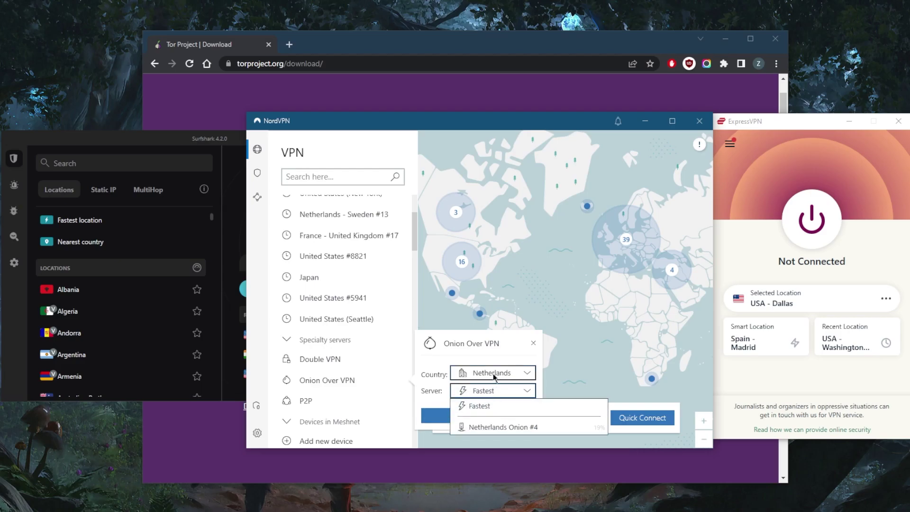
pyautogui.click(494, 376)
# Step: Review Switzerland's onion servers, dismiss the options unconnected, and bring Surfshark forward
pyautogui.click(493, 374)
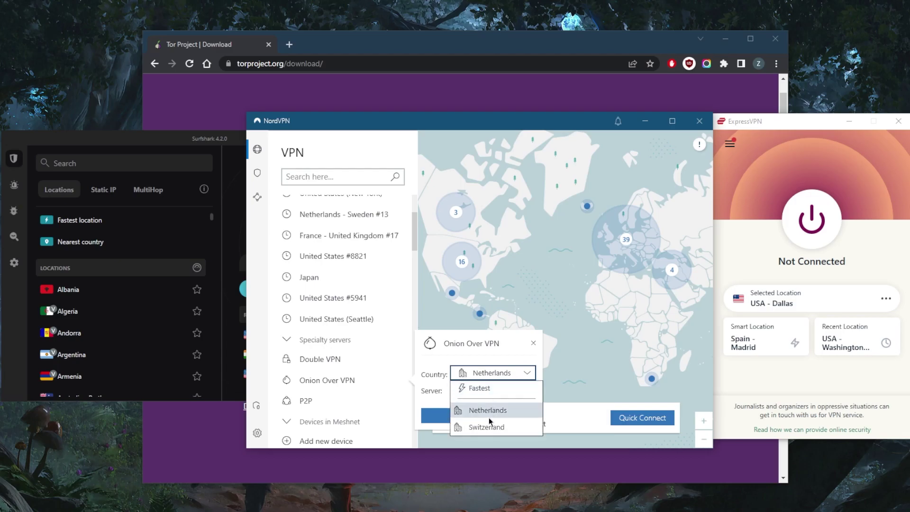
pyautogui.click(491, 426)
pyautogui.click(507, 396)
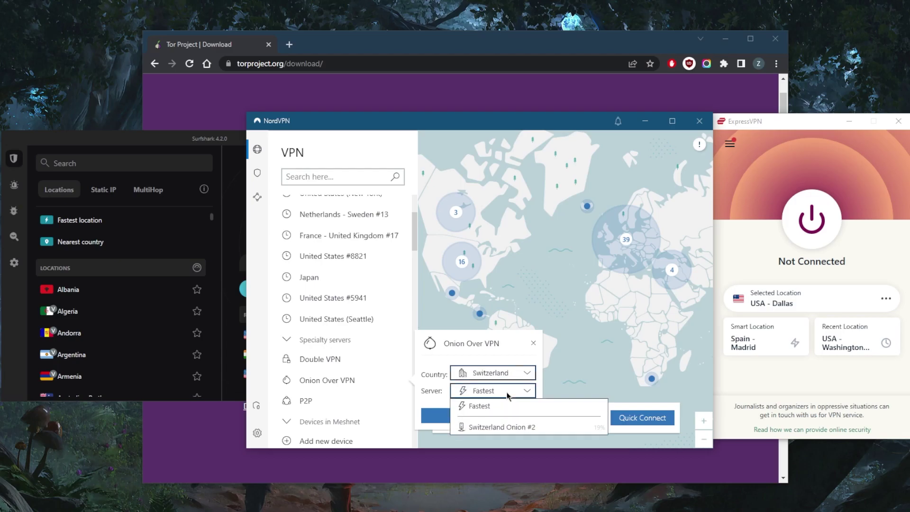
pyautogui.click(534, 349)
pyautogui.click(534, 342)
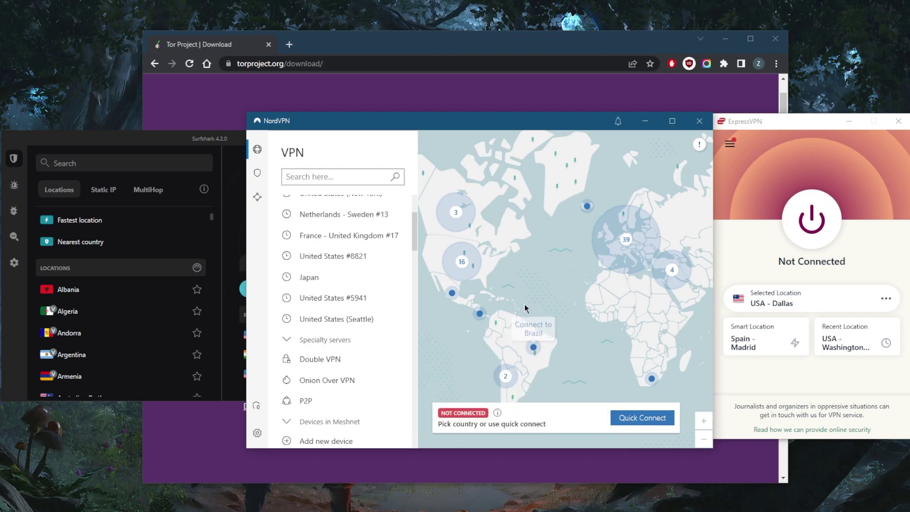
pyautogui.scroll(1, 339, 326)
pyautogui.click(211, 150)
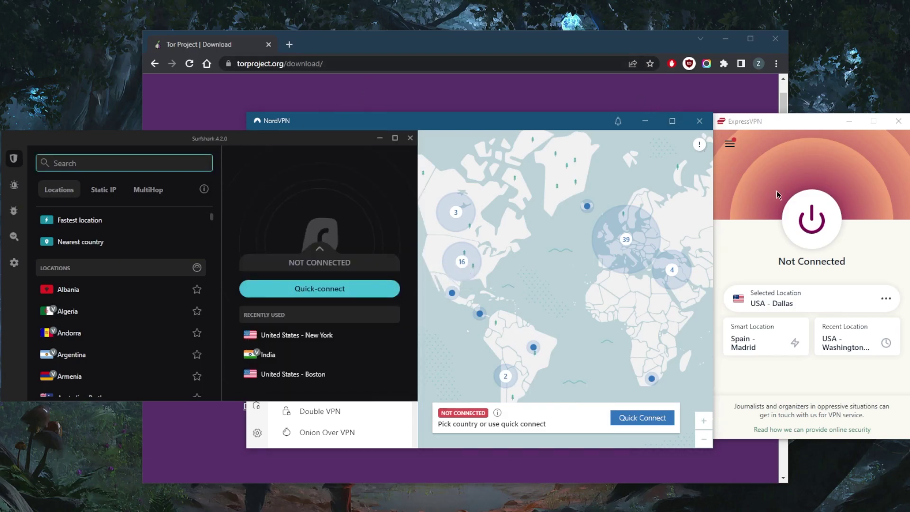
# Step: Connect ExpressVPN to USA - Dallas, then start typing 'what' in the address bar
pyautogui.click(804, 227)
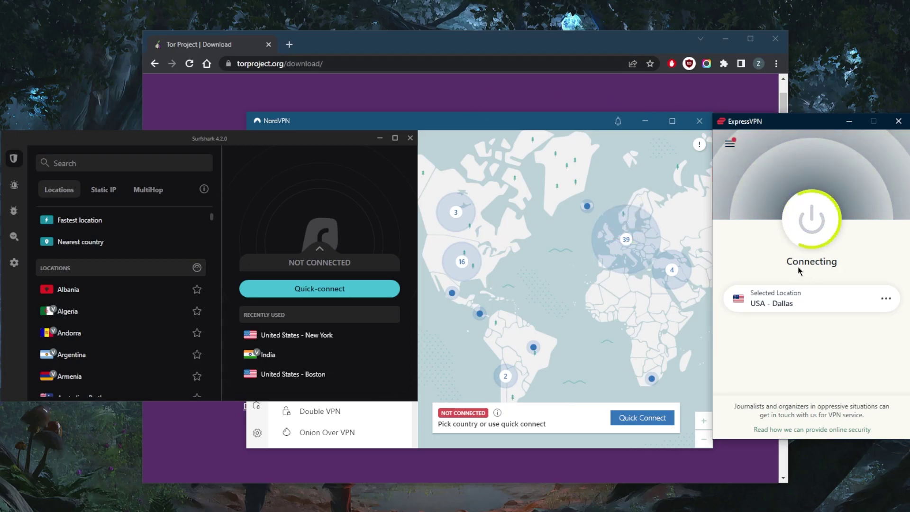
pyautogui.click(296, 64)
pyautogui.write('what')
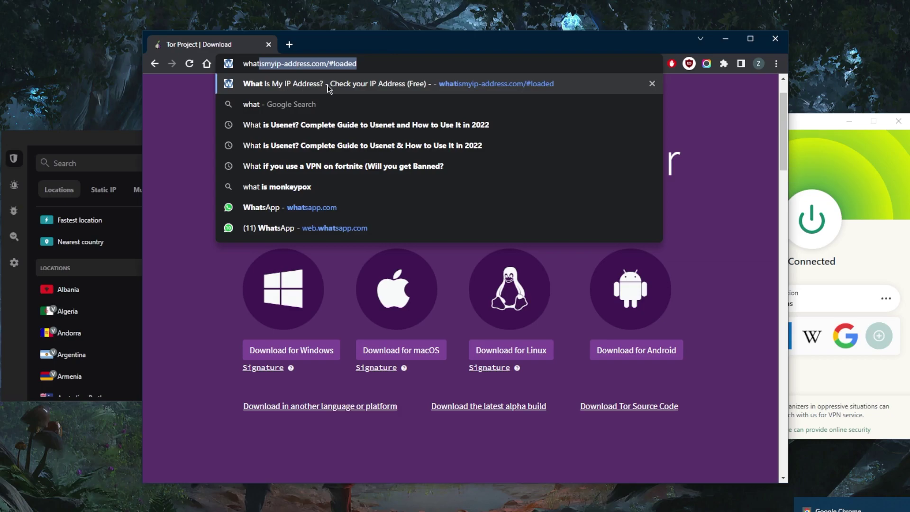
# Step: Open whatismyip-address.com, confirm a Dallas, Texas location, then close Chrome
pyautogui.click(328, 89)
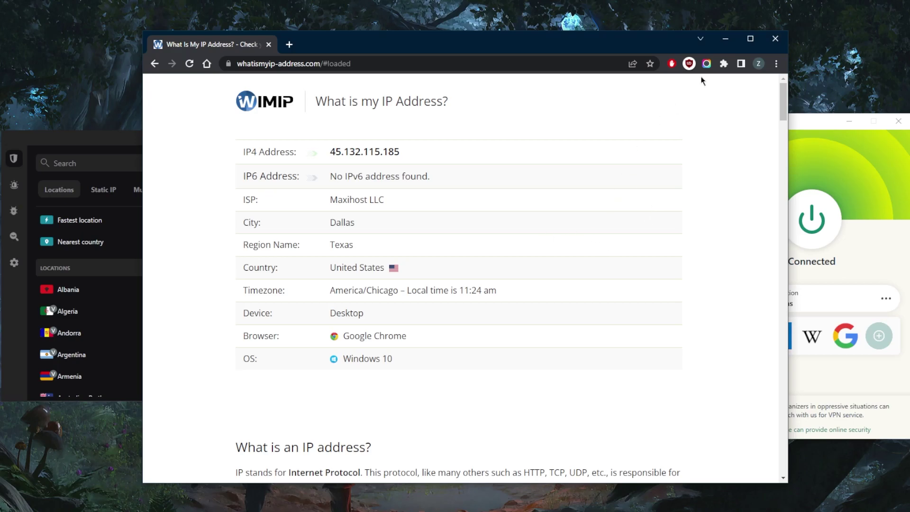
pyautogui.click(775, 39)
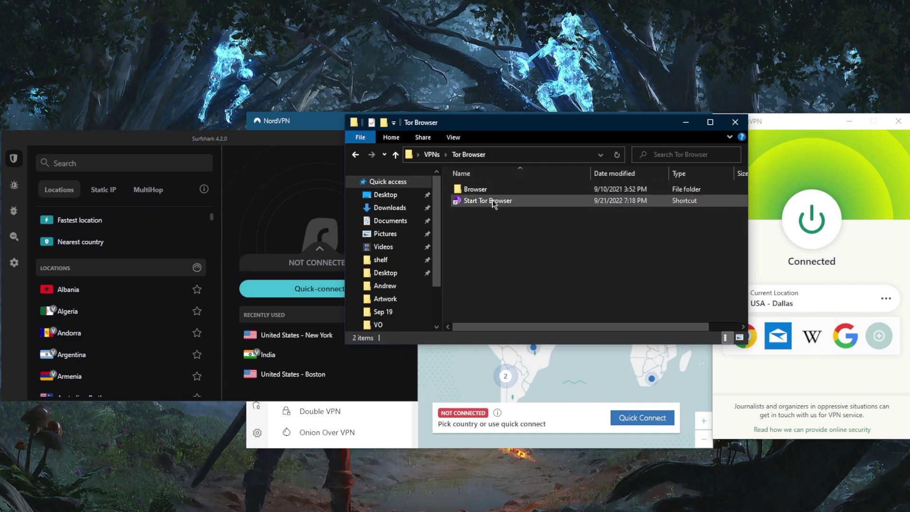
# Step: Launch Tor Browser from its folder, close the folder window, and focus ExpressVPN
pyautogui.doubleClick(483, 201)
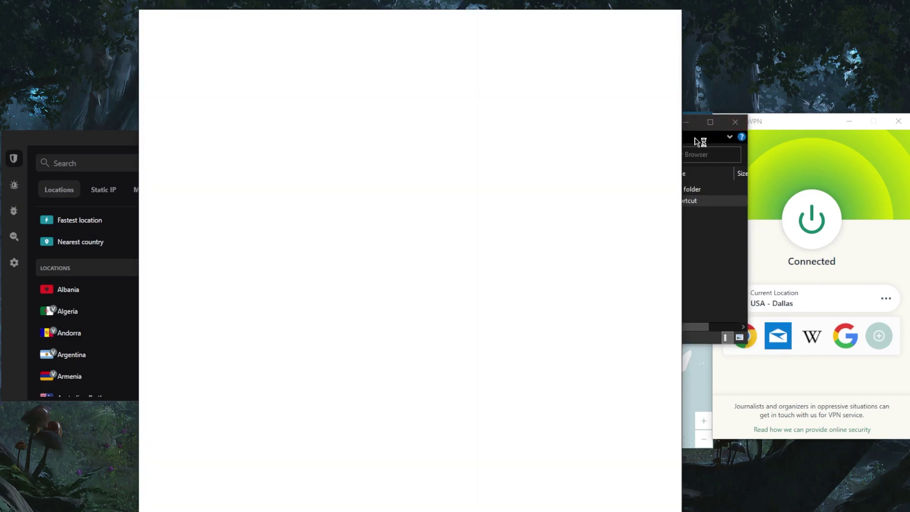
pyautogui.click(736, 123)
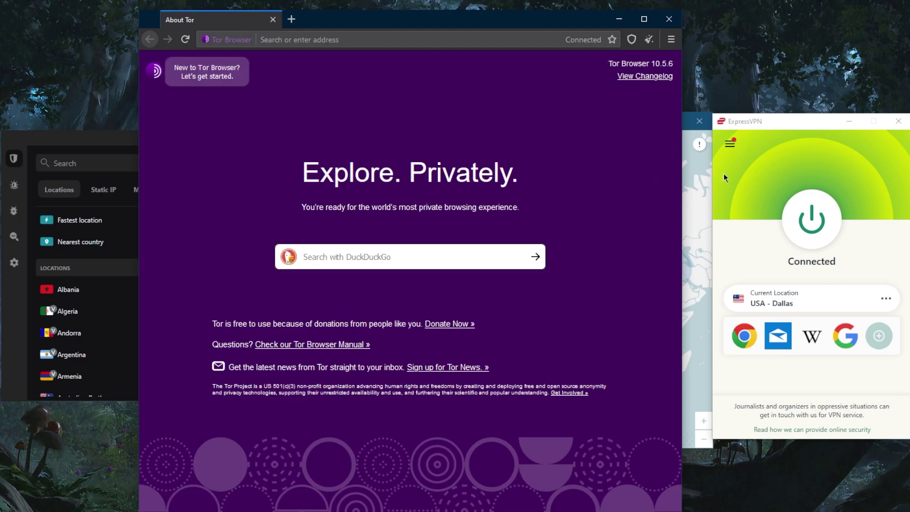
pyautogui.click(780, 147)
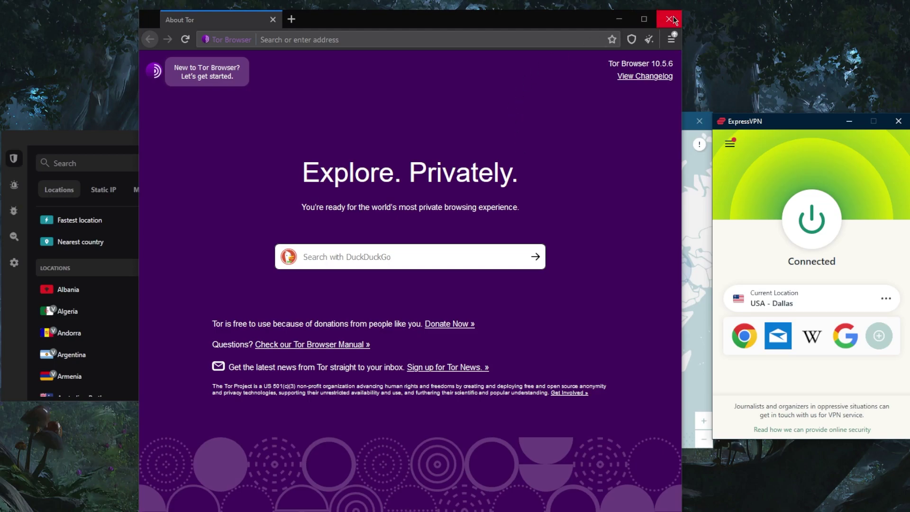
# Step: Enlarge the Tor Browser window and reposition it near the top of the screen
pyautogui.moveTo(681, 10); pyautogui.dragTo(872, 56)
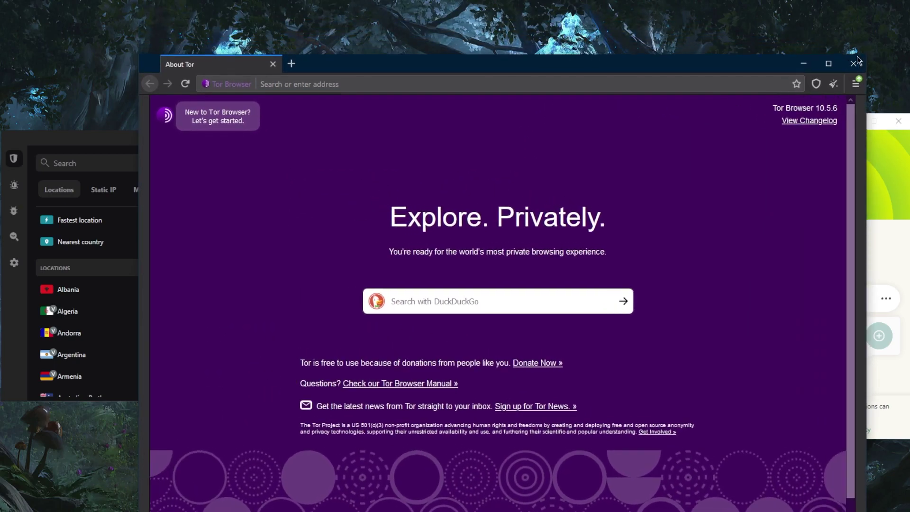
pyautogui.moveTo(697, 65); pyautogui.dragTo(542, 27)
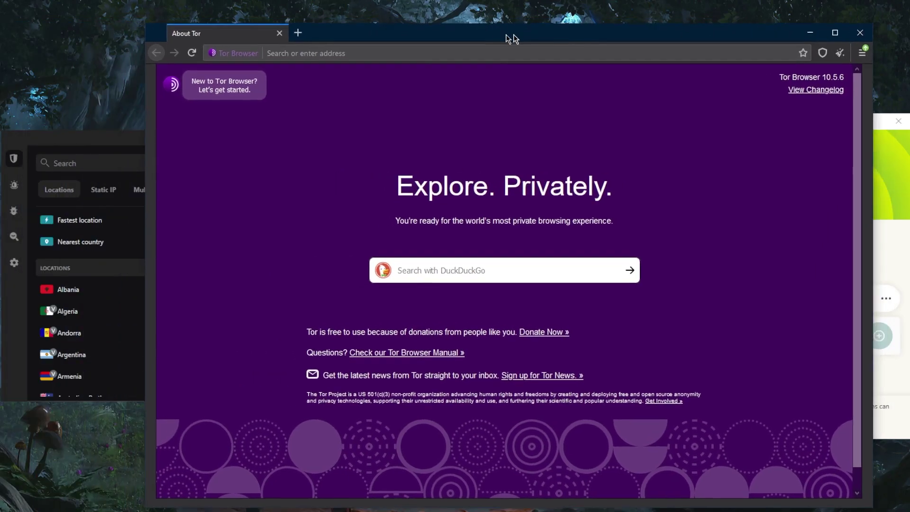
pyautogui.moveTo(511, 30); pyautogui.dragTo(442, 29)
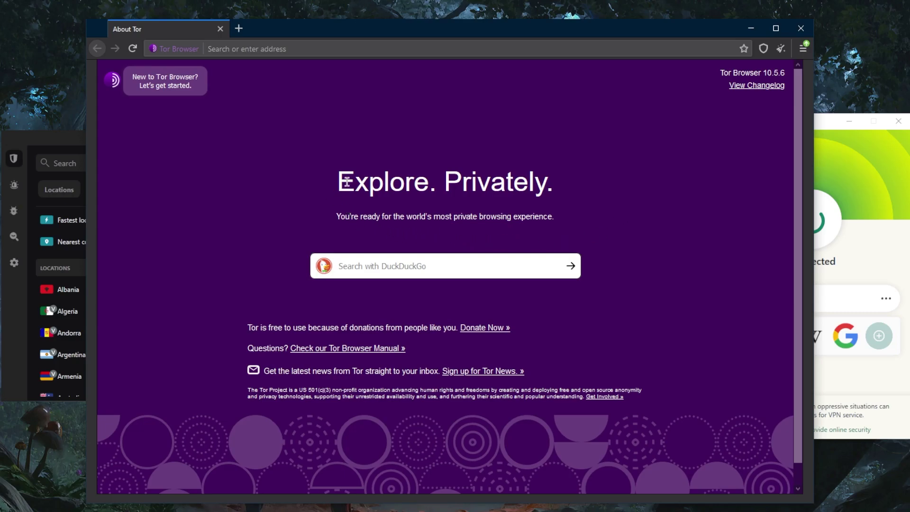
# Step: Select and deselect the Explore. Privately. heading, then bring ExpressVPN in front
pyautogui.moveTo(341, 182); pyautogui.dragTo(577, 187)
pyautogui.click(577, 163)
pyautogui.click(849, 174)
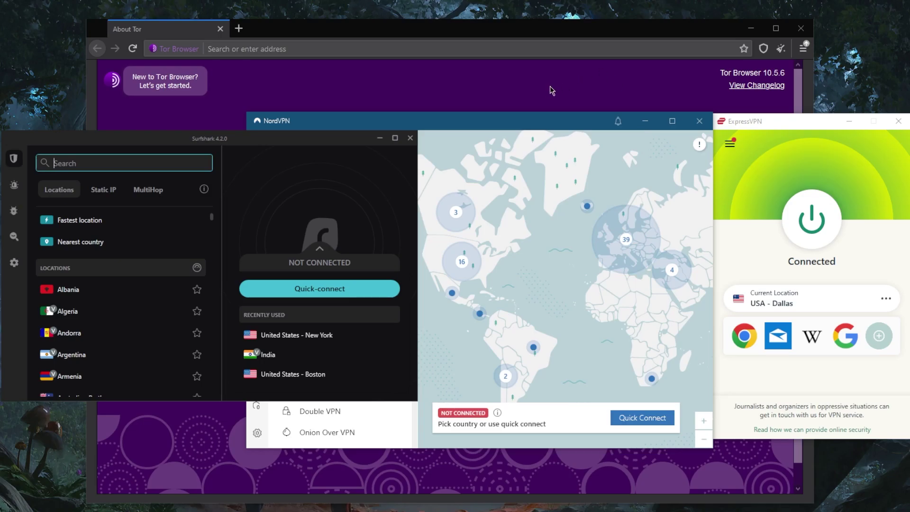
# Step: Close Tor Browser and focus ExpressVPN, still connected to USA - Dallas
pyautogui.click(800, 28)
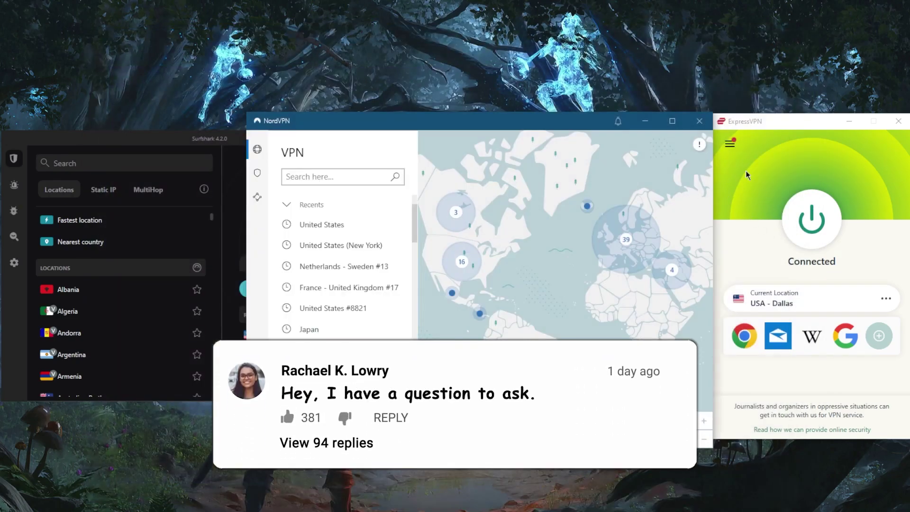
pyautogui.click(764, 173)
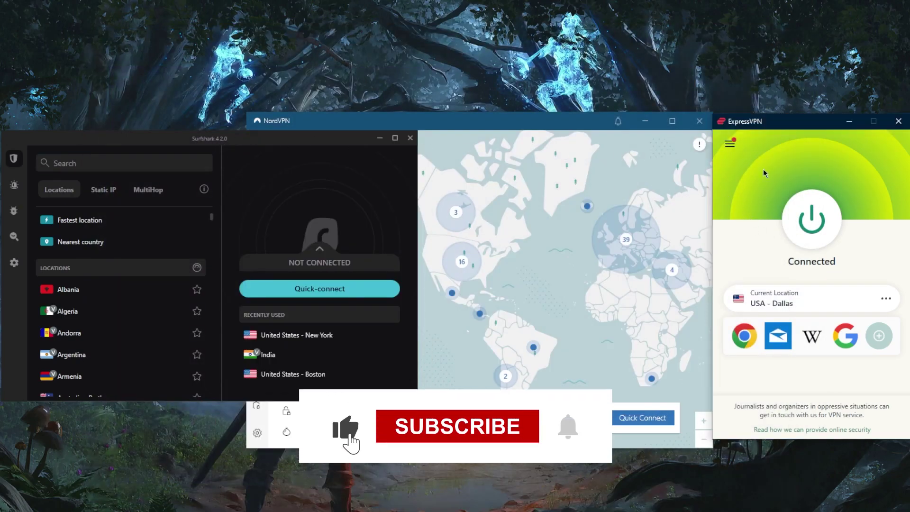